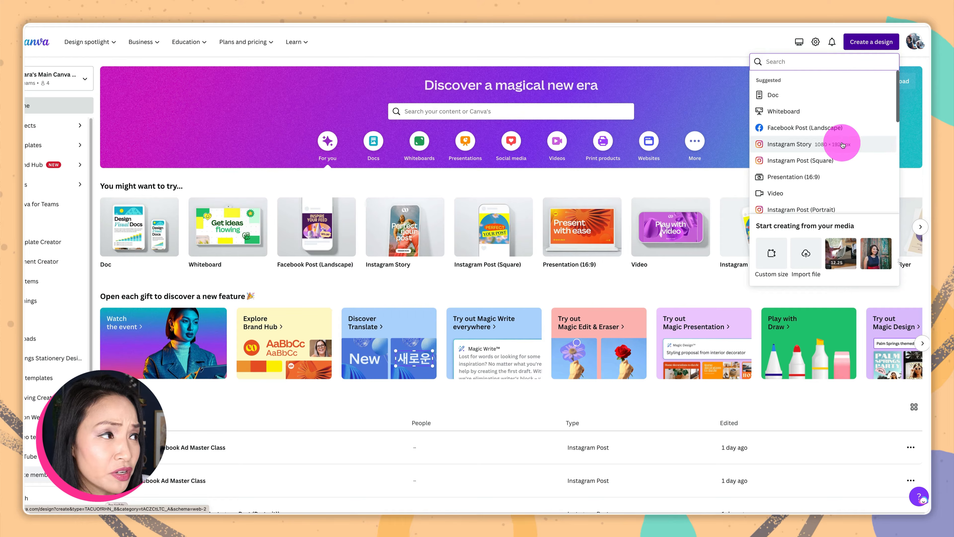
Create a blank Instagram Story design and show the uploaded images beside it
click(842, 145)
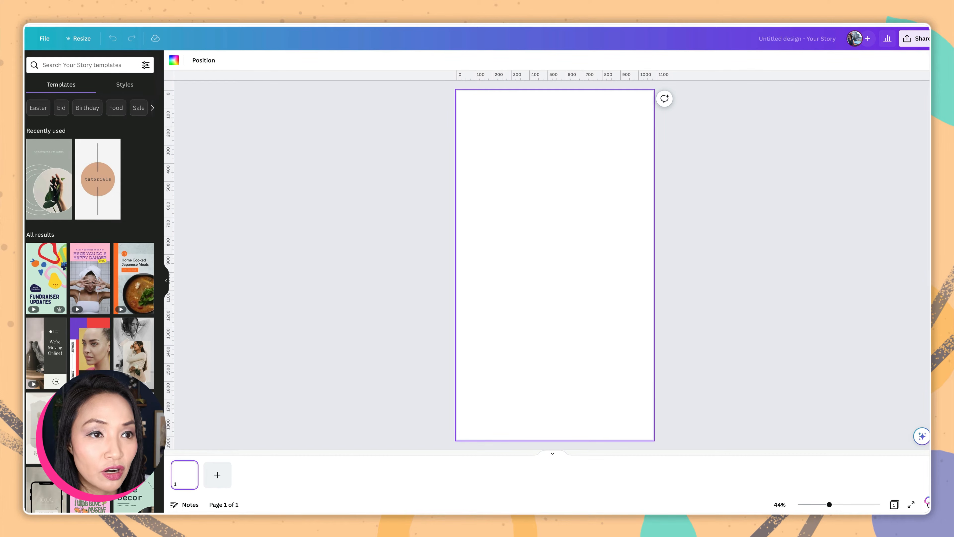
click(15, 156)
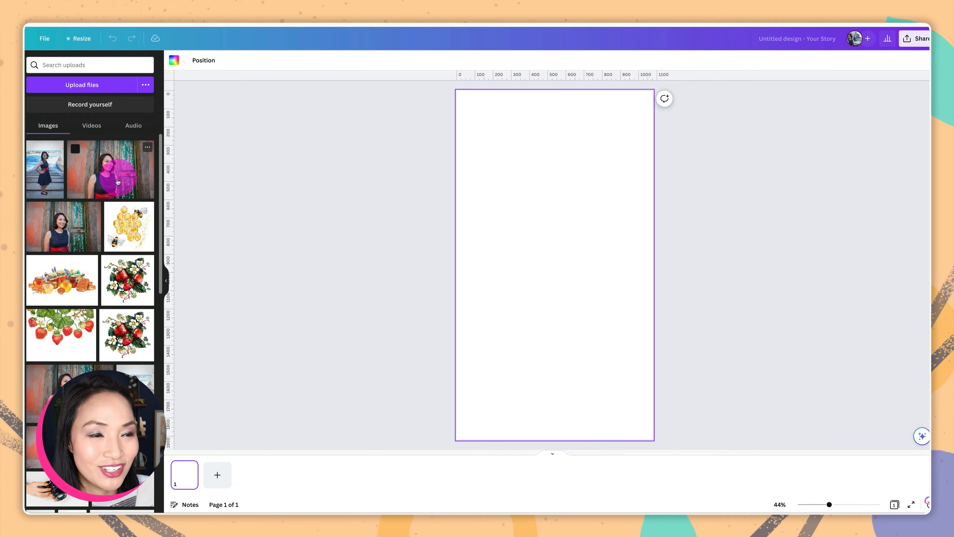
Add the seaside steps photo and stretch its corners until it covers the entire story page
click(47, 169)
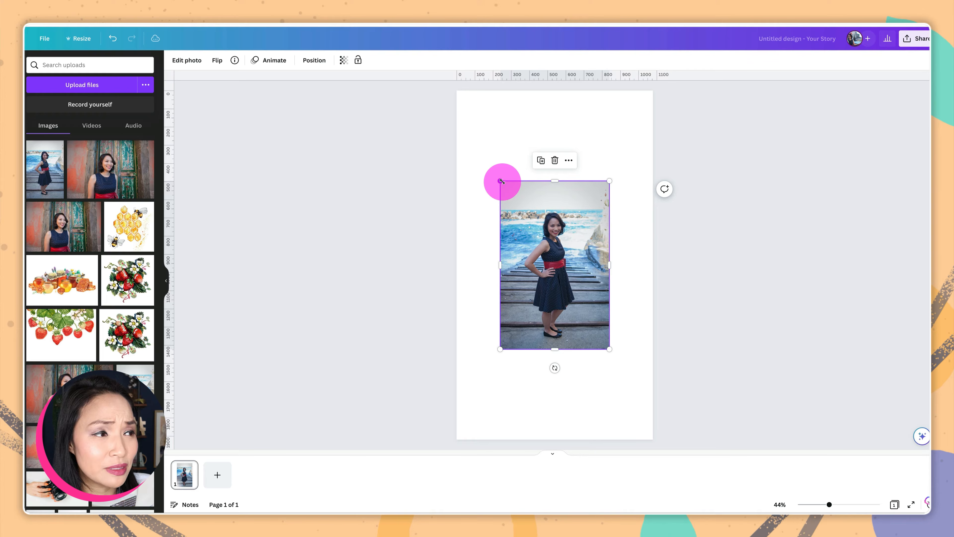
drag(501, 182, 453, 117)
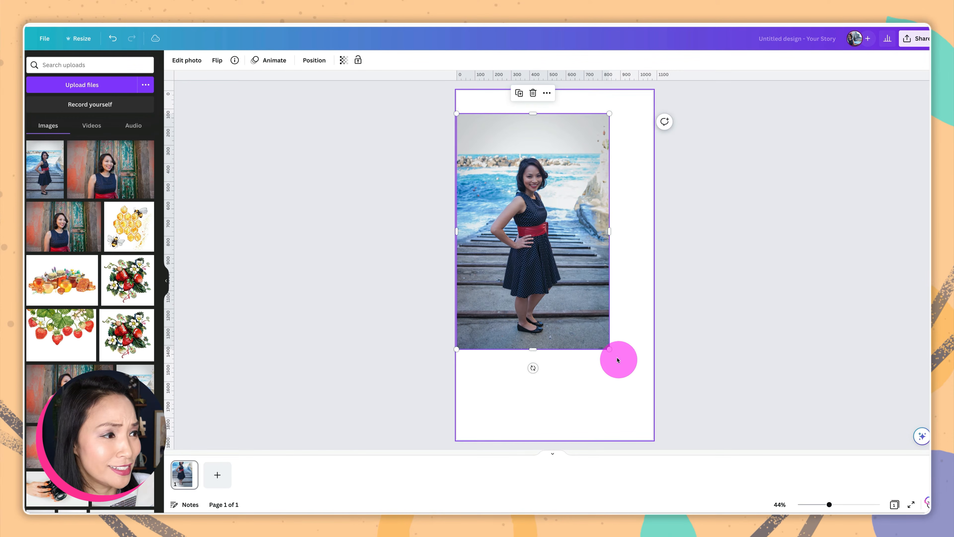
drag(610, 349, 654, 419)
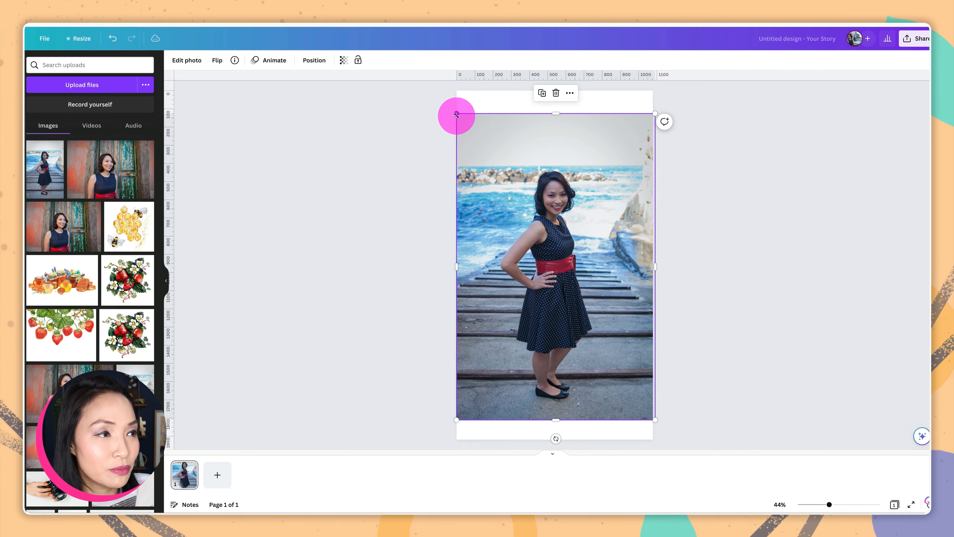
mouse_move(457, 113)
mouse_down()
mouse_move(433, 85)
mouse_move(444, 109)
mouse_up()
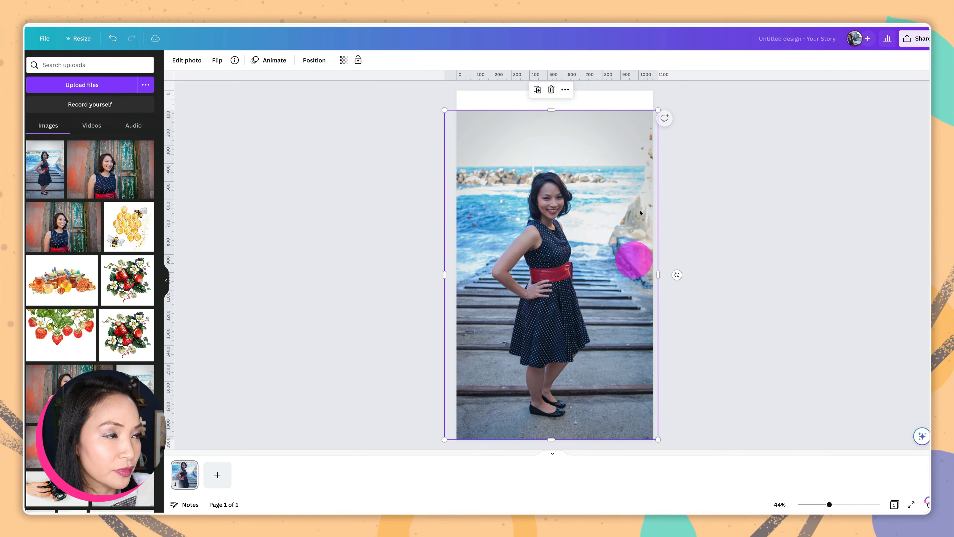
drag(658, 110, 671, 90)
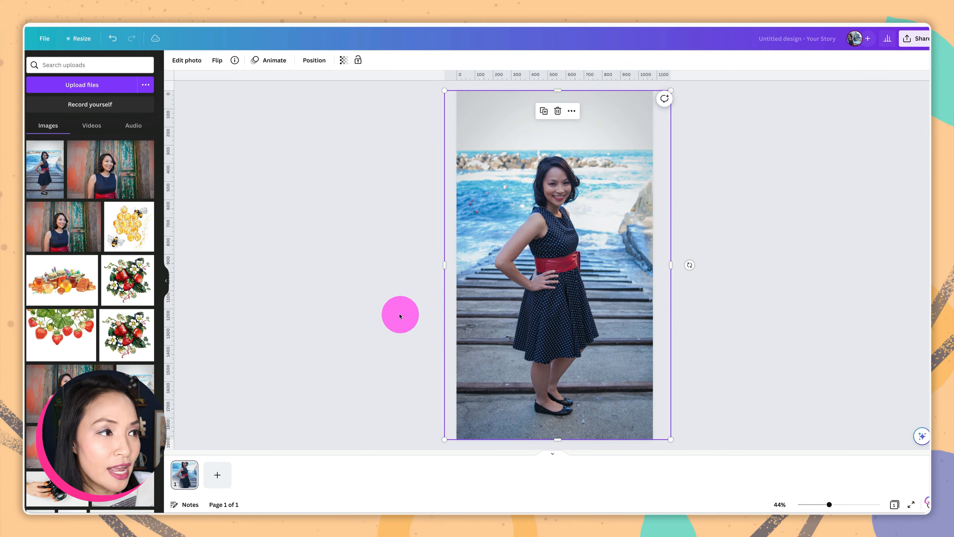
click(400, 316)
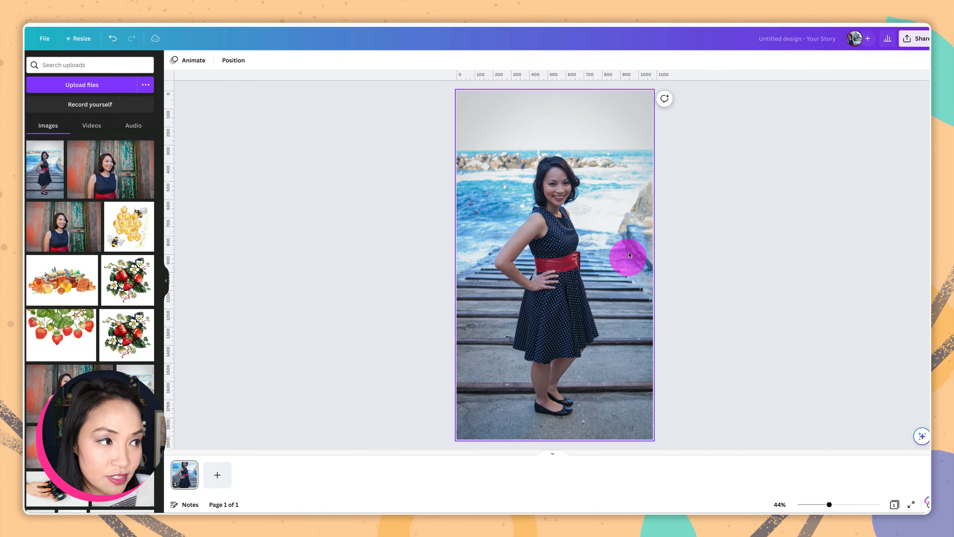
click(629, 253)
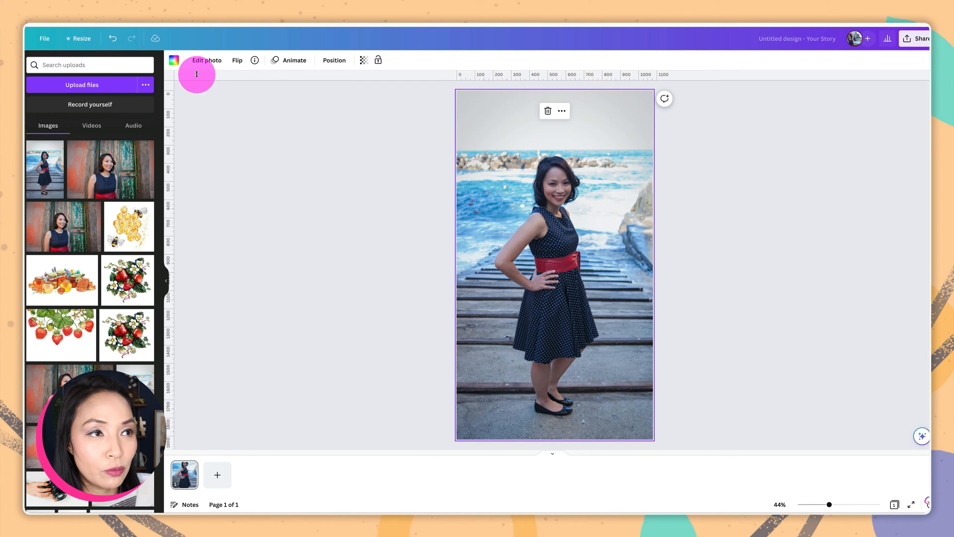
Open Magic Edit on the seaside photo, shrink the brush, and paint the sky above the left rocks
click(206, 60)
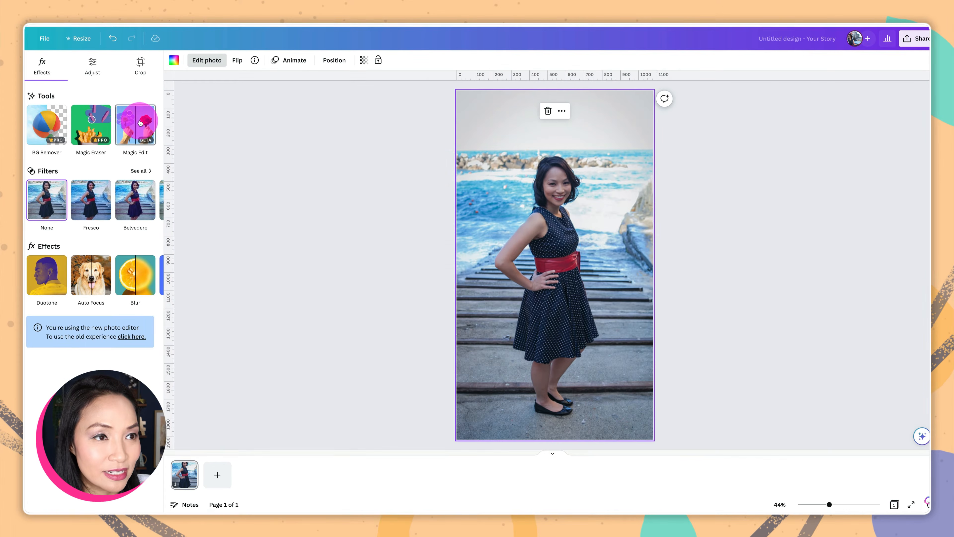
click(226, 130)
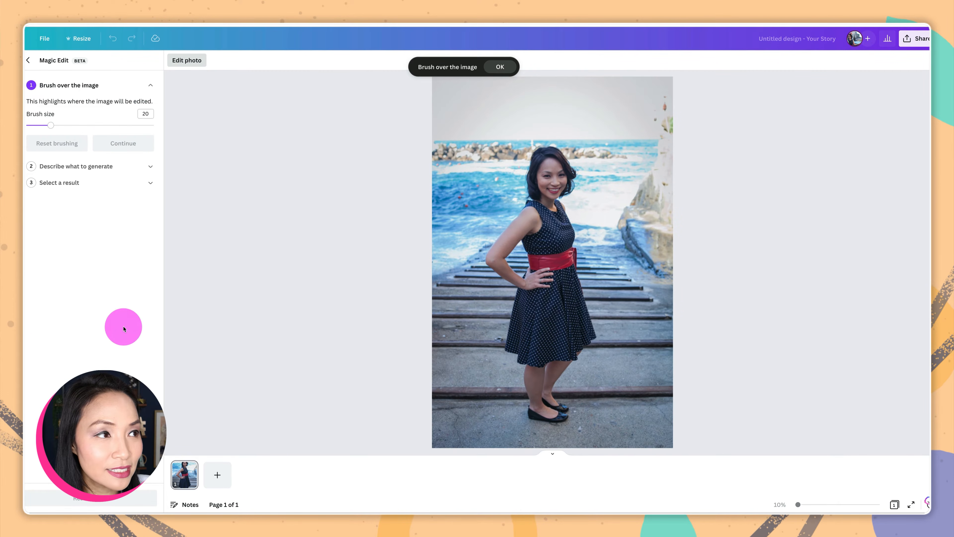
click(499, 68)
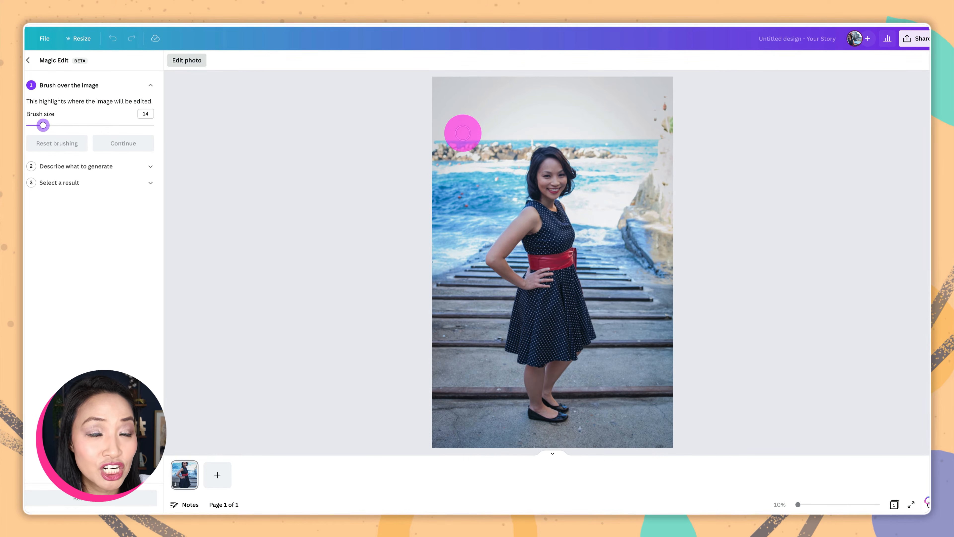
drag(43, 125, 46, 126)
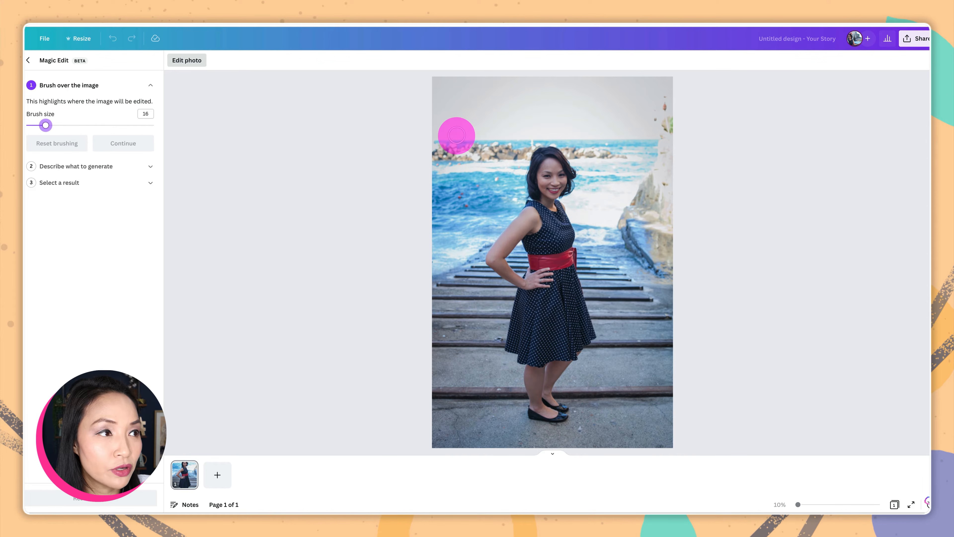
mouse_move(455, 137)
mouse_down()
mouse_move(456, 104)
mouse_move(472, 103)
mouse_move(462, 142)
mouse_move(452, 101)
mouse_move(473, 104)
mouse_move(479, 141)
mouse_move(463, 143)
mouse_move(455, 118)
mouse_move(457, 104)
mouse_move(475, 101)
mouse_move(475, 139)
mouse_move(456, 139)
mouse_move(456, 112)
mouse_move(453, 132)
mouse_move(474, 127)
mouse_up()
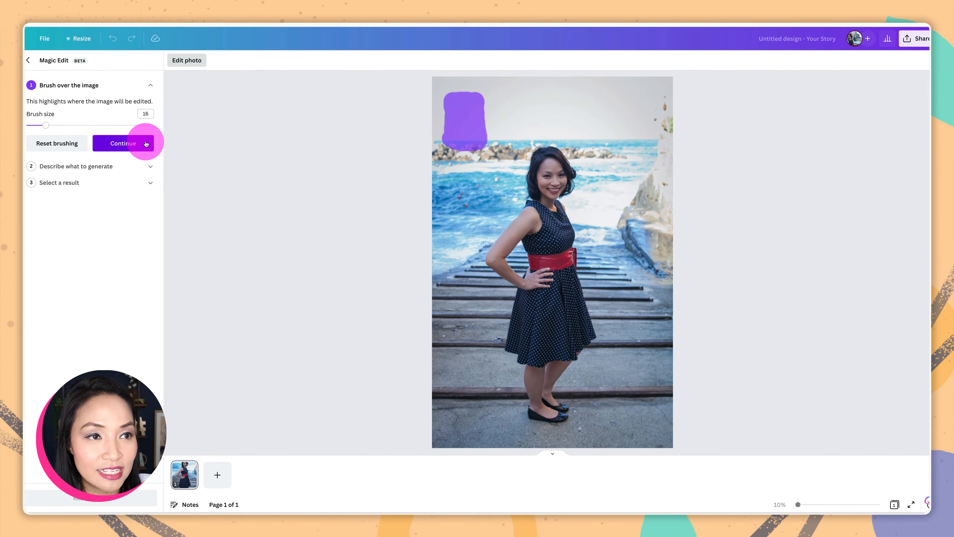
Generate Magic Edit results from the prompt 'white lighthouse'
click(146, 142)
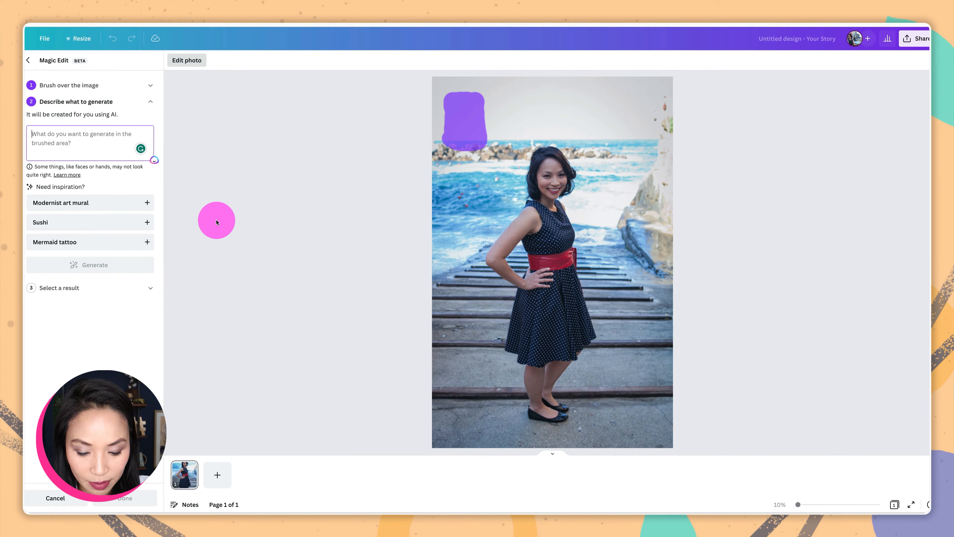
text(white lighthouse)
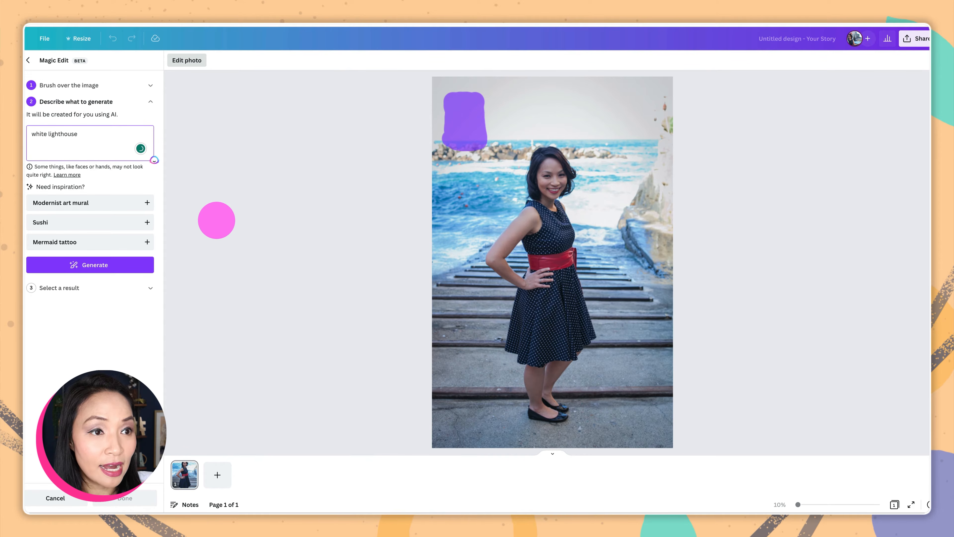
click(130, 269)
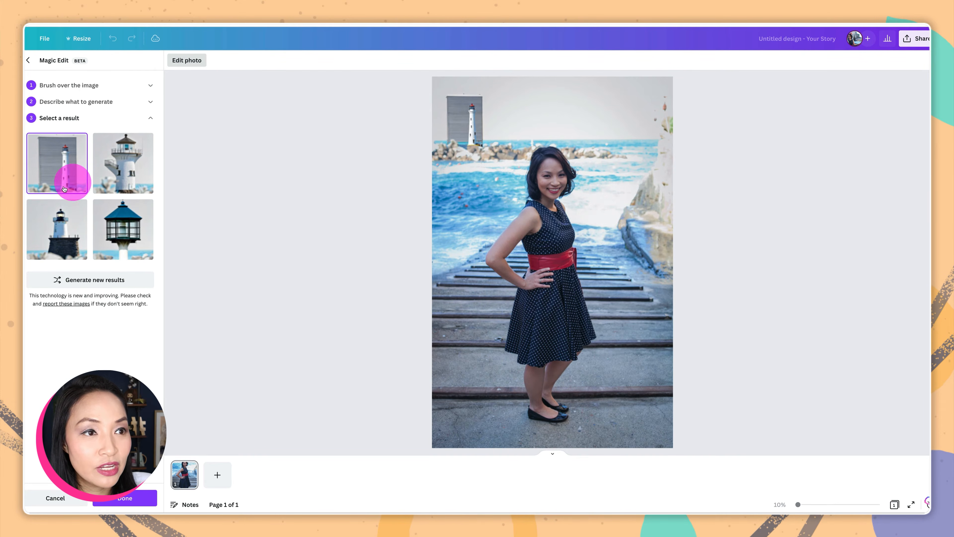
Compare the lighthouse results, then apply the white lighthouse on a stone base and close Magic Edit
click(127, 164)
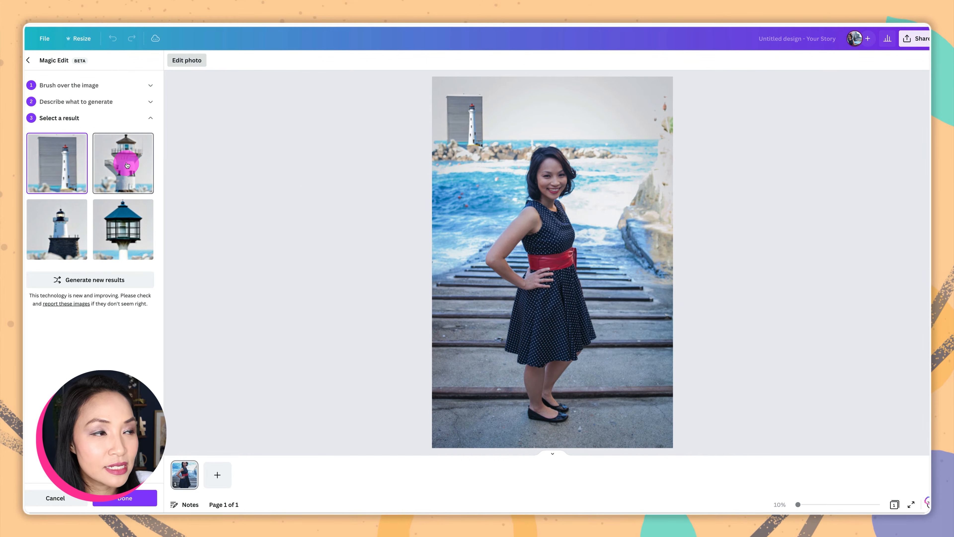
click(121, 240)
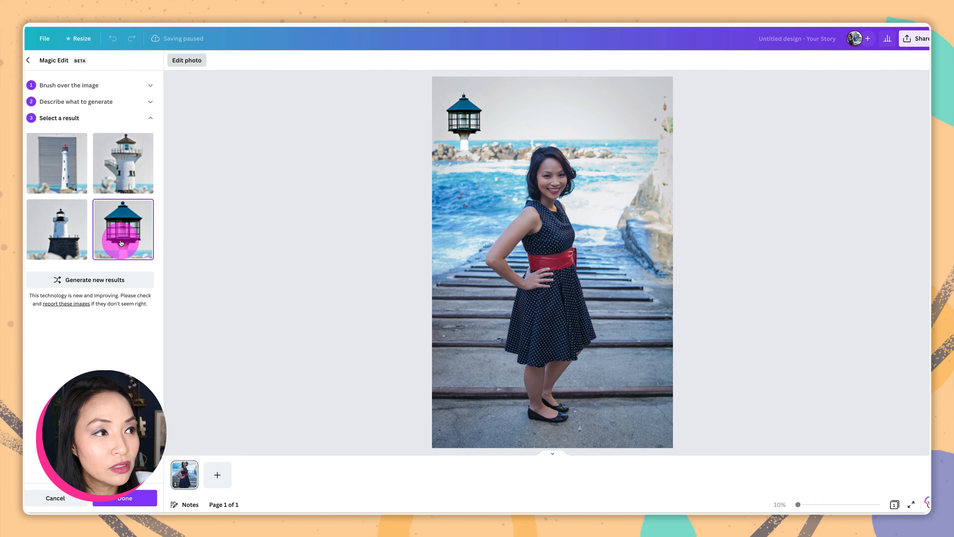
click(67, 242)
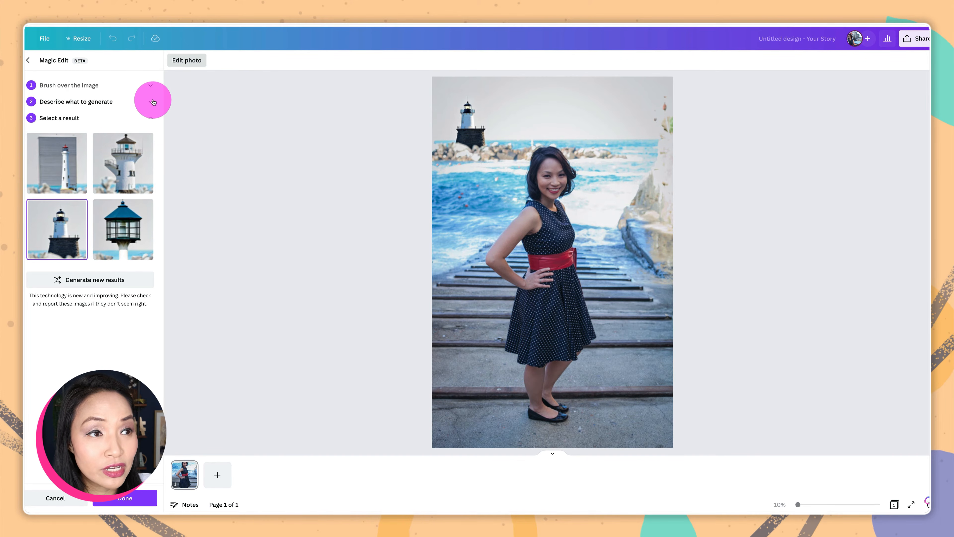
click(153, 101)
click(123, 136)
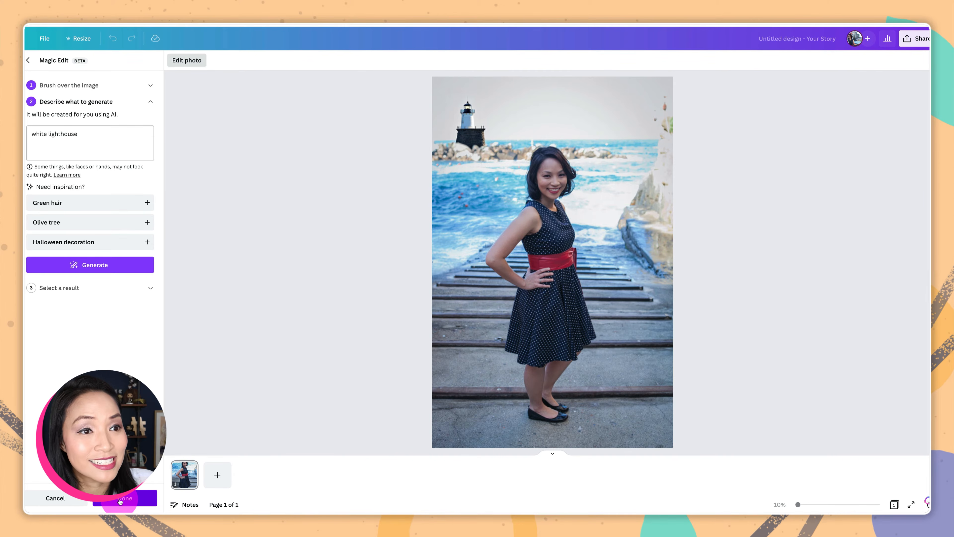
click(119, 502)
click(321, 328)
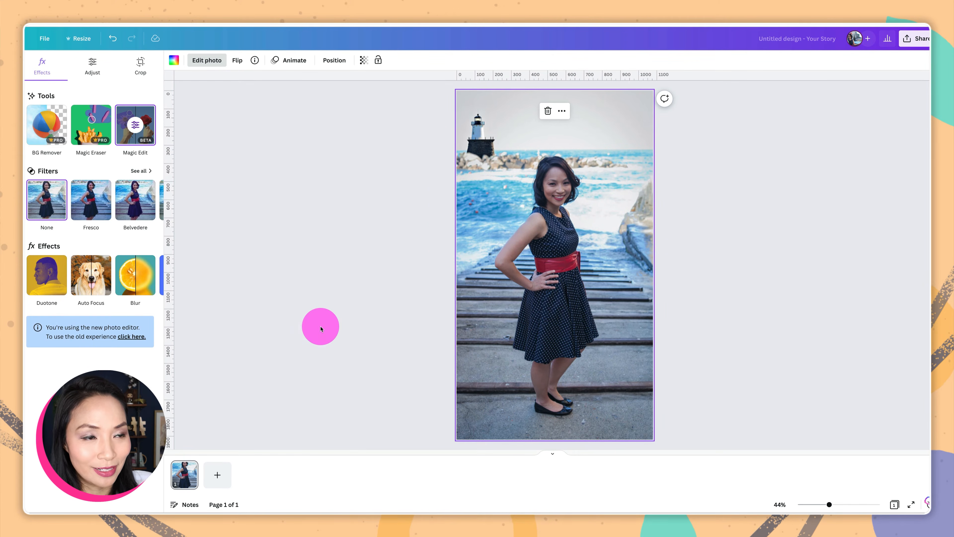
Add a second page and stretch the toddler photo so it fills the page, centred
click(217, 474)
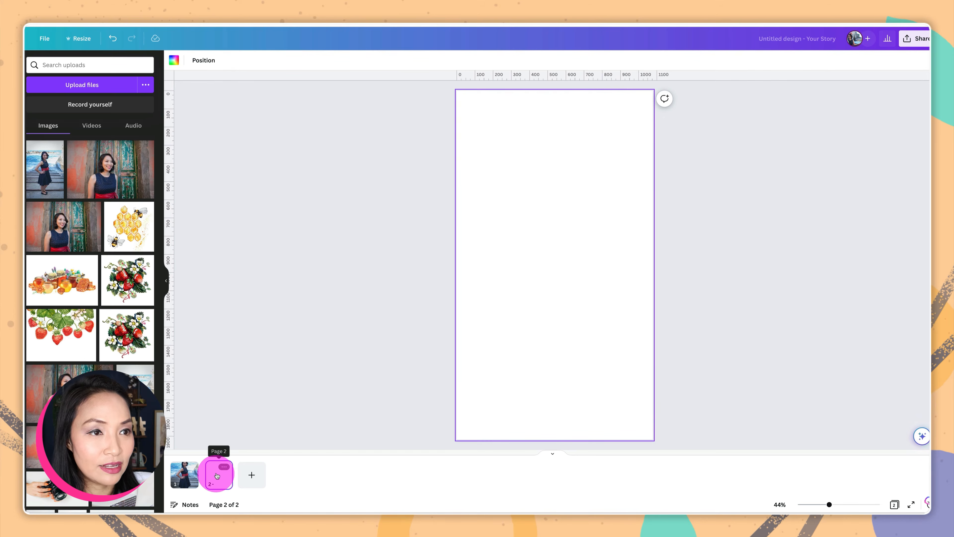
drag(465, 146, 457, 135)
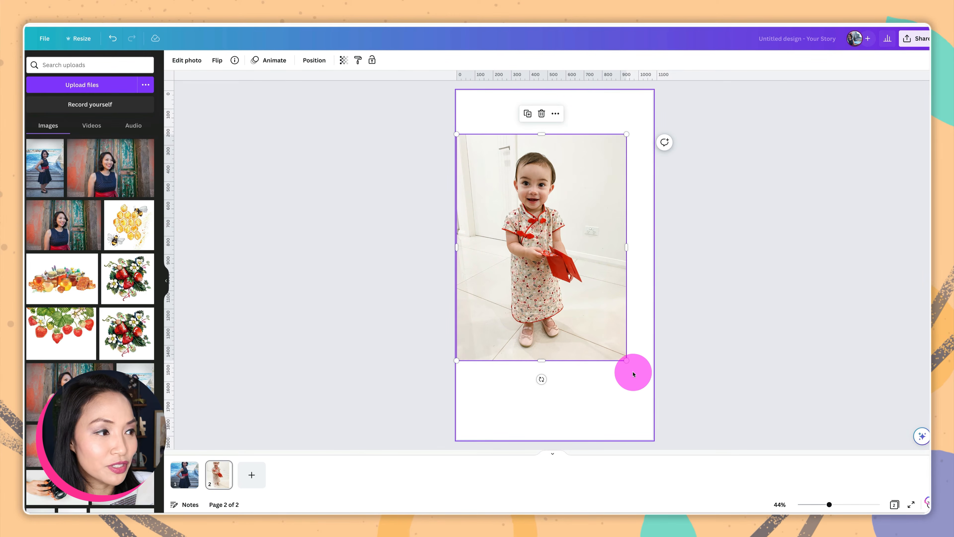
drag(626, 360, 685, 439)
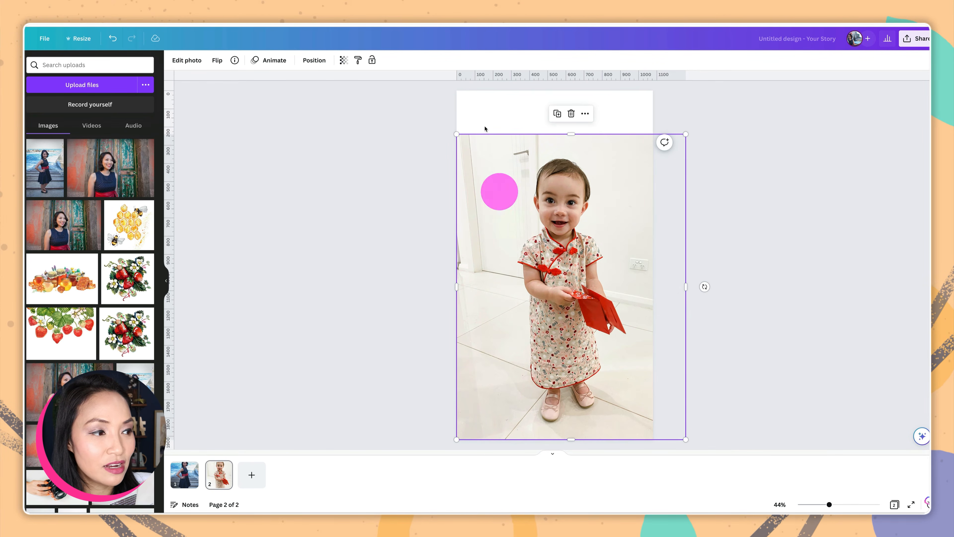
drag(457, 134, 397, 99)
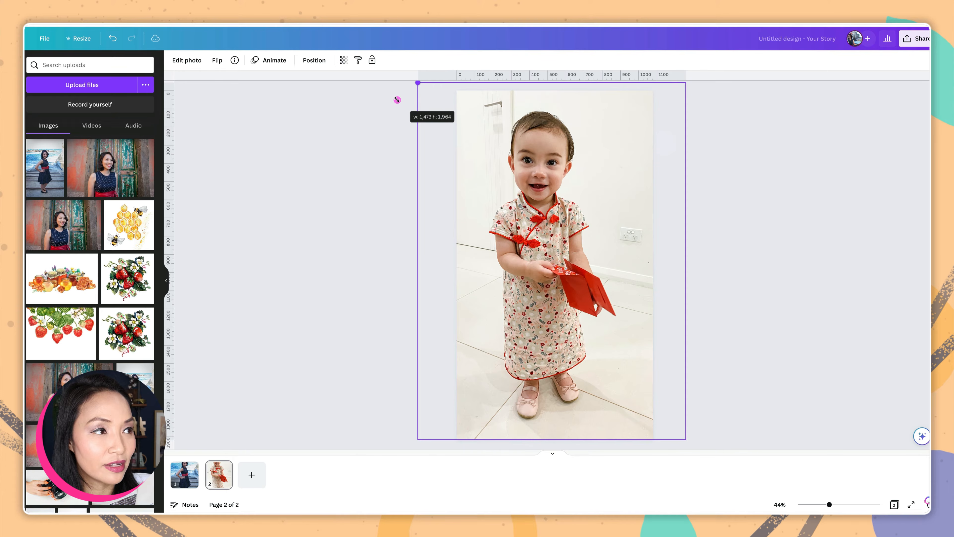
drag(619, 300, 624, 312)
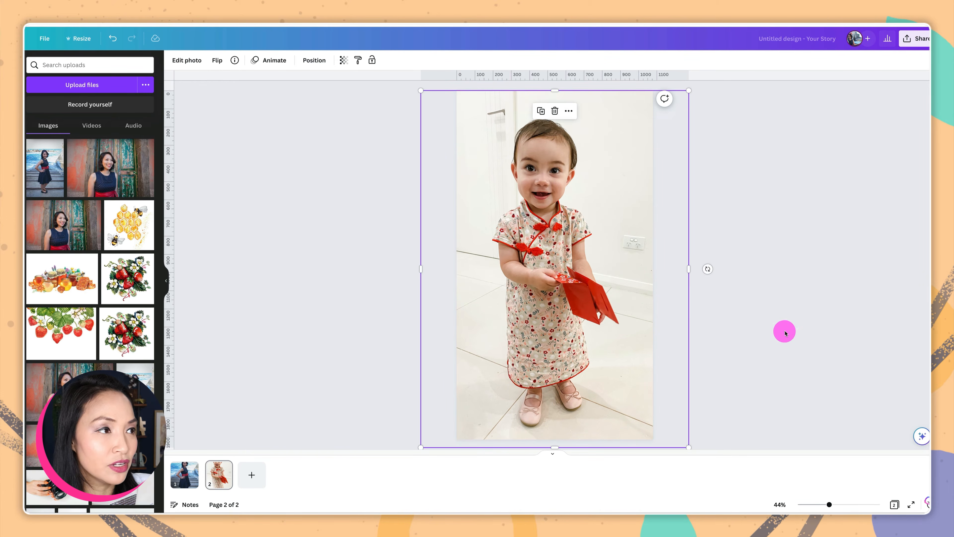
click(786, 333)
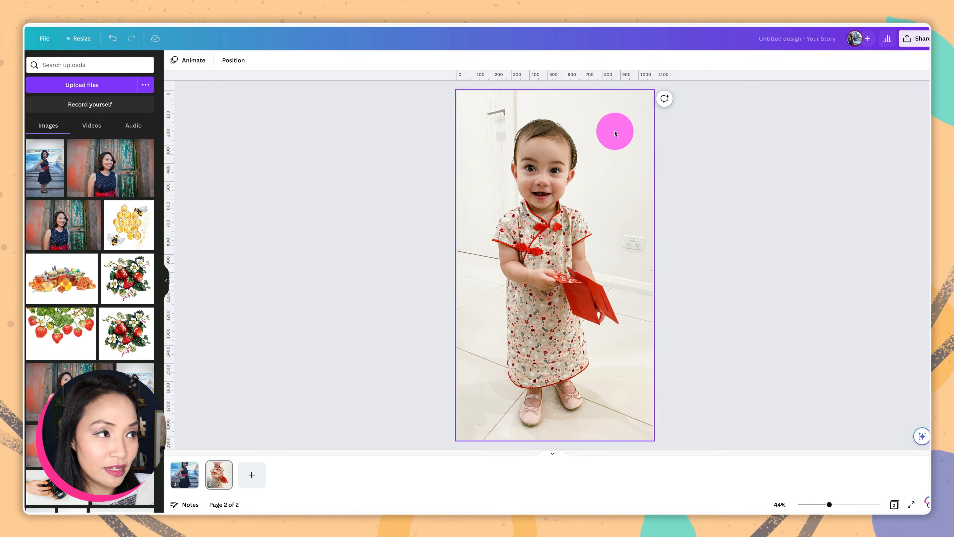
click(615, 133)
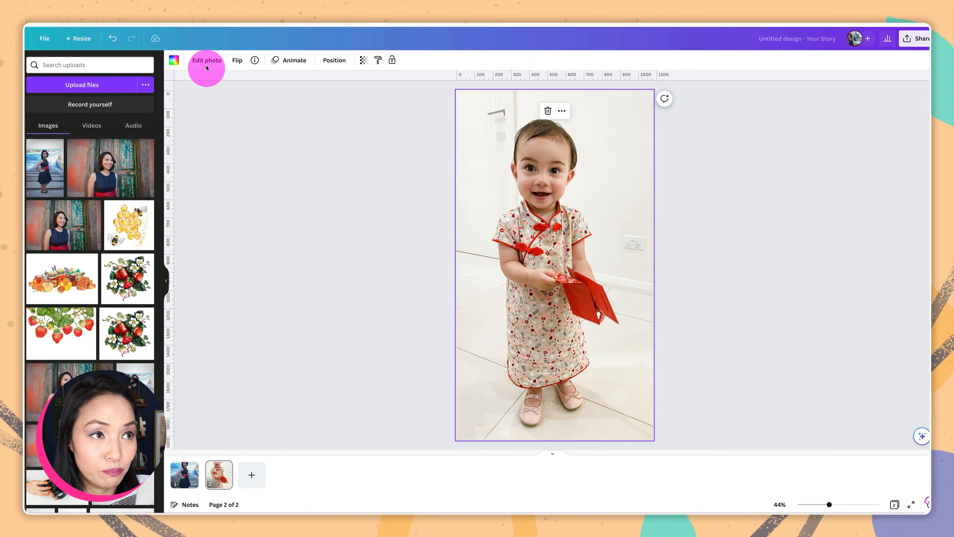
Launch Magic Edit on the toddler photo through Edit photo and the Canva Assistant
click(207, 60)
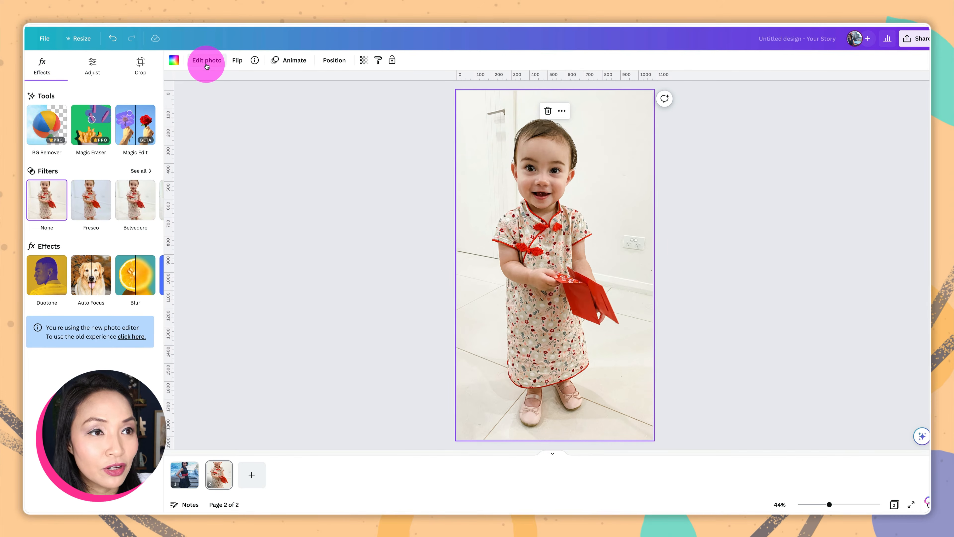
click(138, 131)
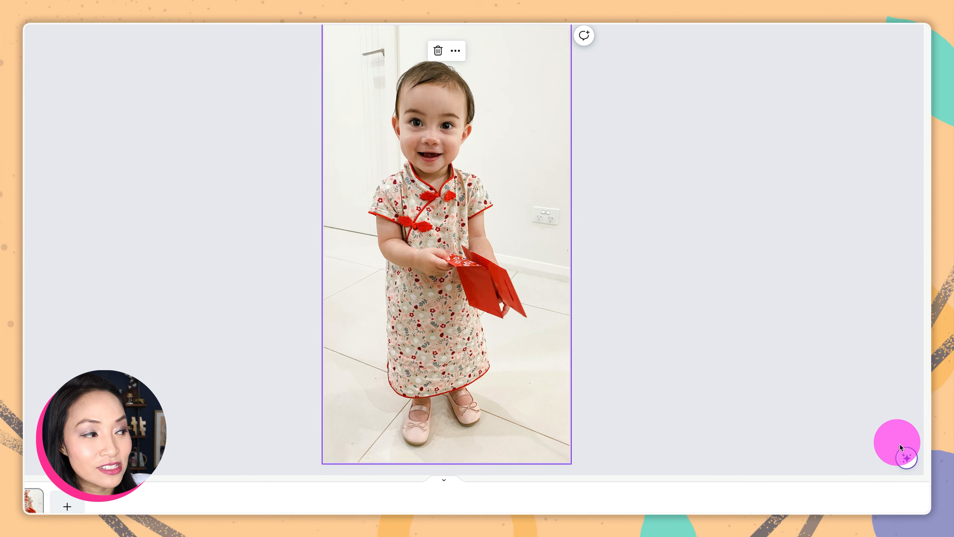
click(903, 459)
click(891, 345)
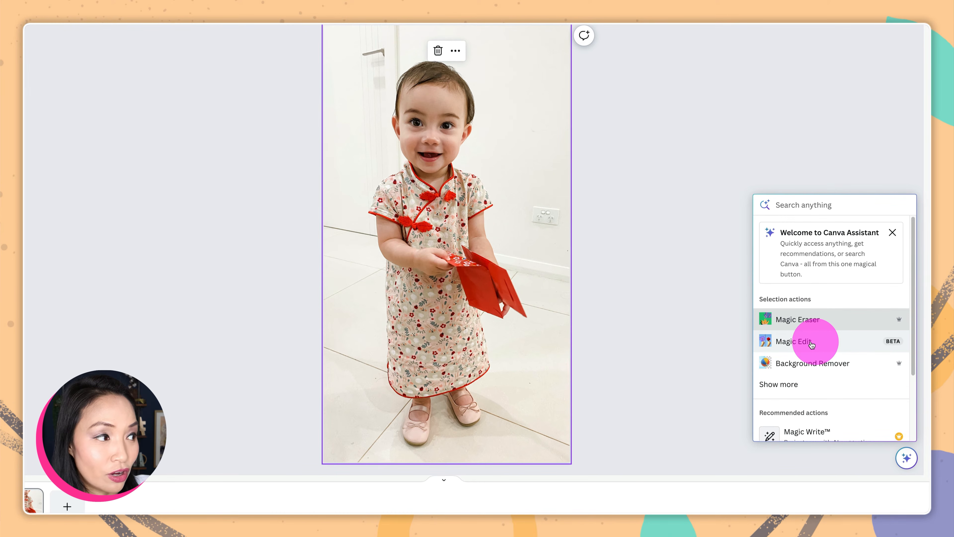
click(800, 345)
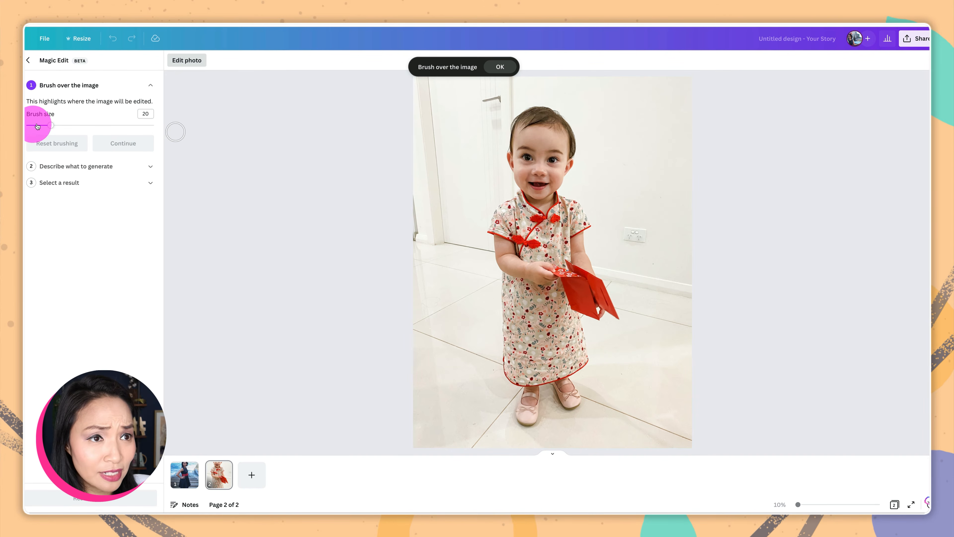
Set the brush size to 13, paint the top of the toddler's head, and continue to the prompt
drag(38, 128, 42, 125)
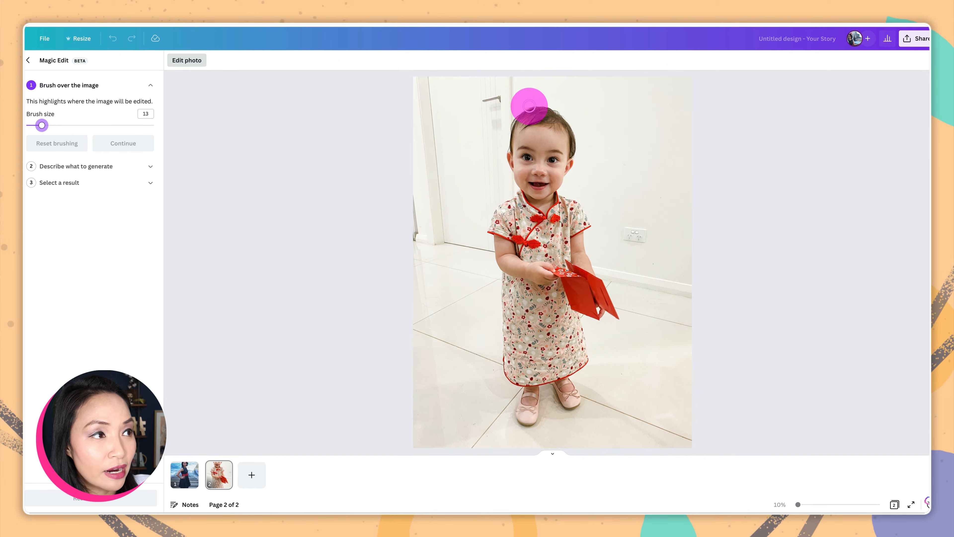
drag(530, 104, 540, 103)
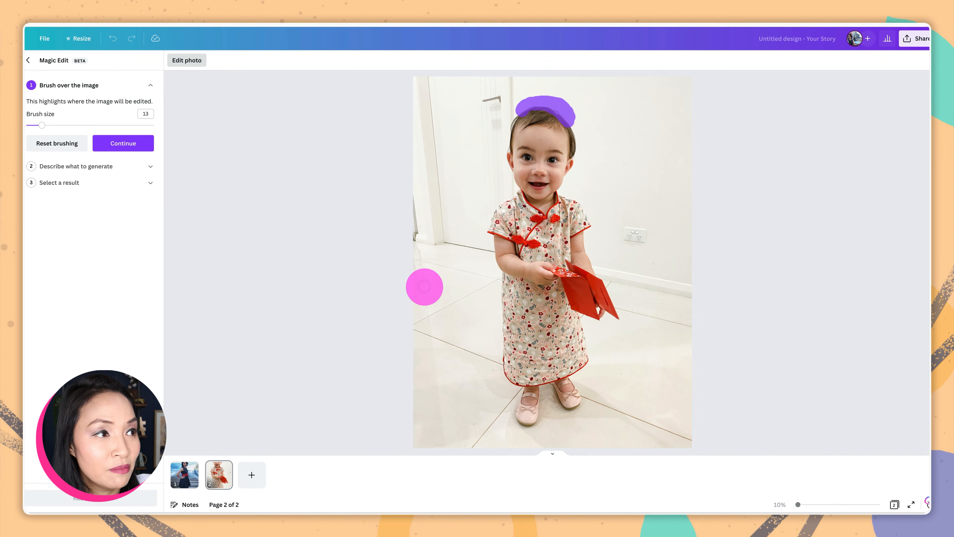
click(108, 142)
click(105, 142)
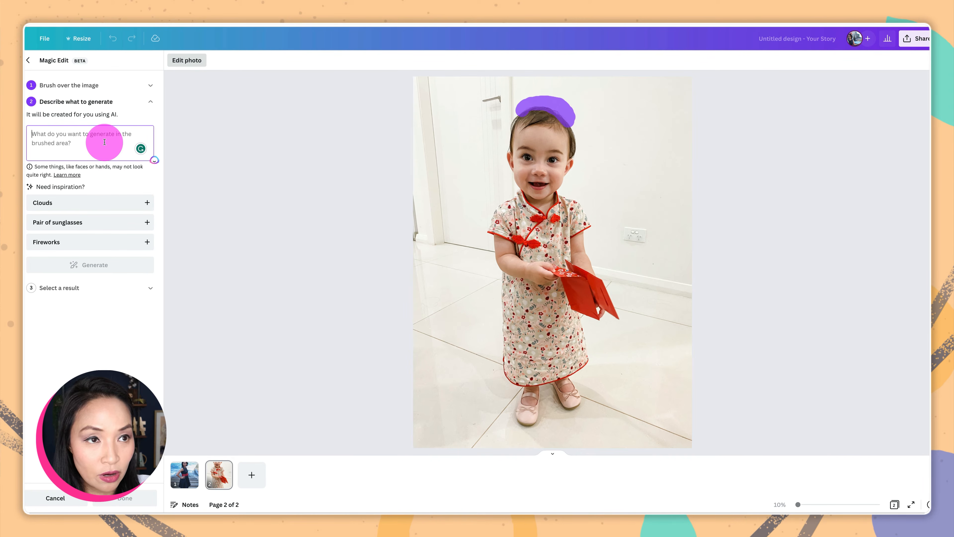
Generate 'hair bow' options, try the grey, striped and dark grey bows, and keep the blue one
text(hair bow)
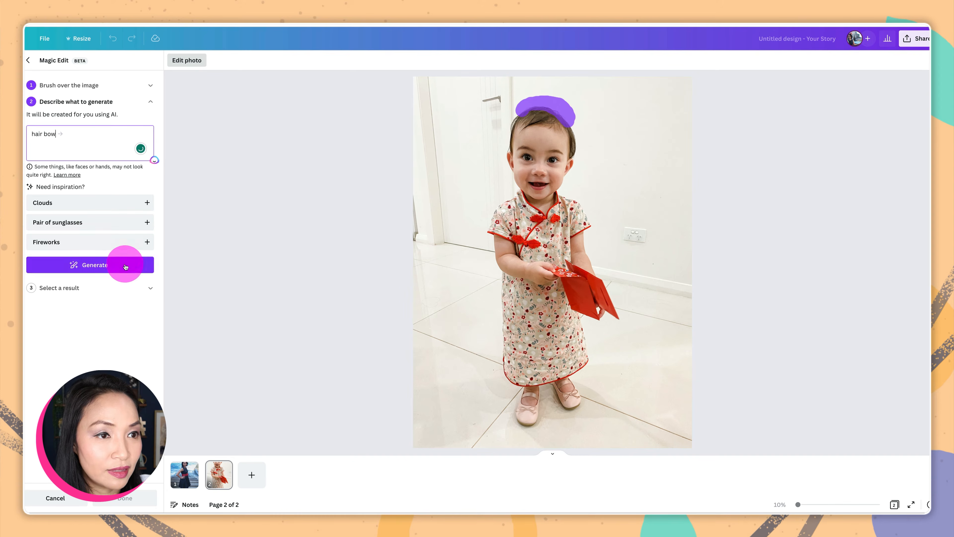
click(124, 266)
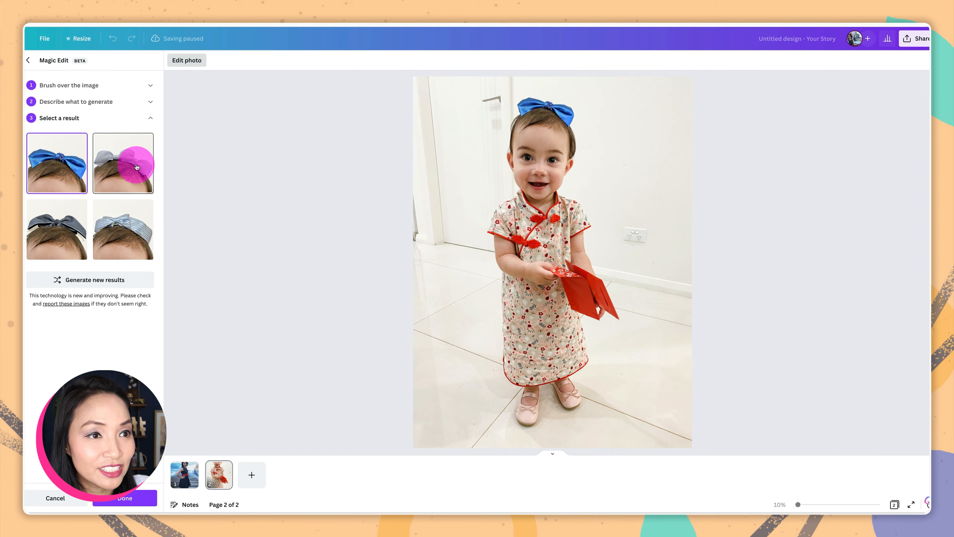
click(136, 167)
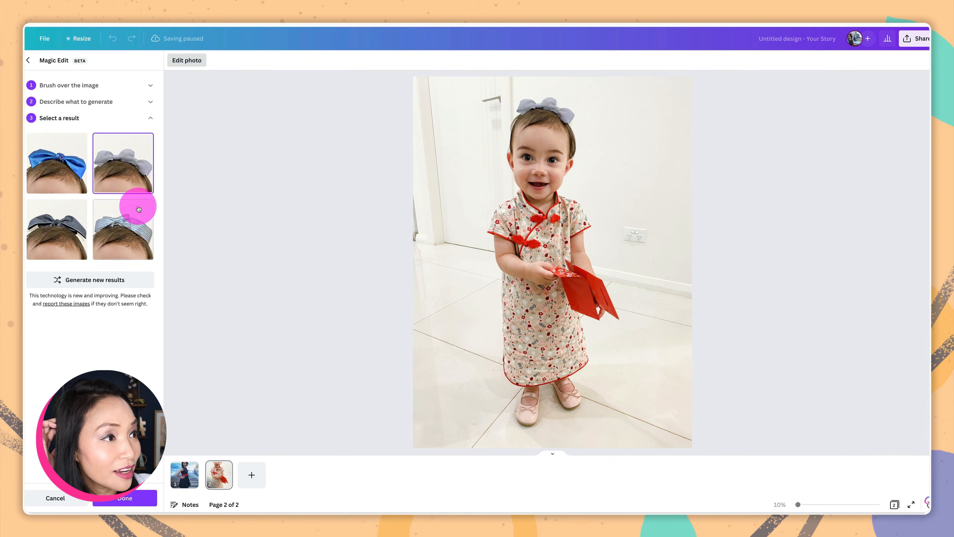
click(135, 223)
click(58, 235)
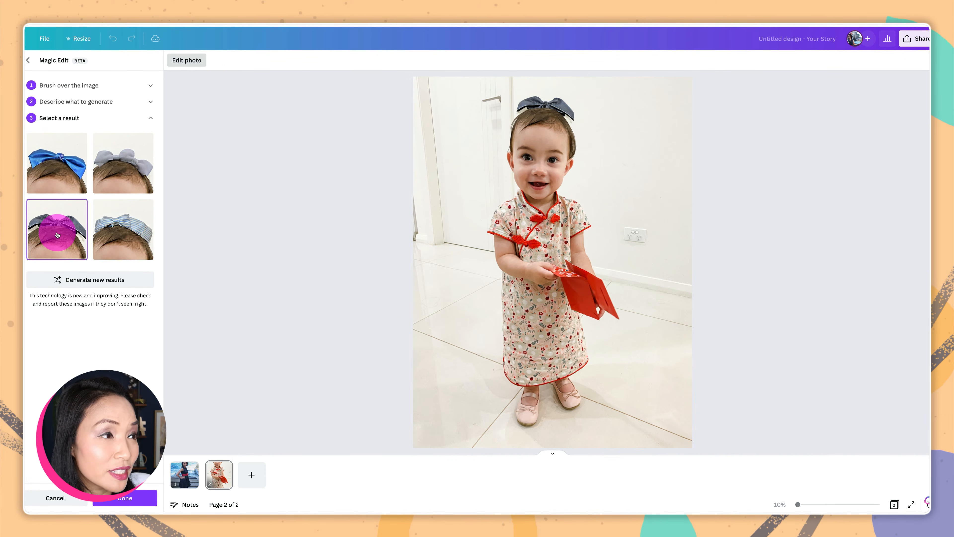
click(59, 164)
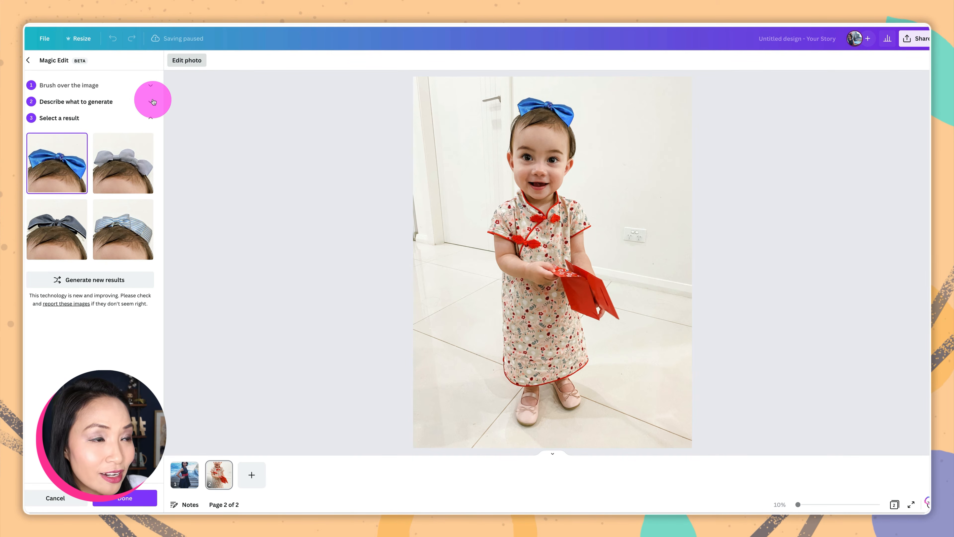
click(152, 101)
Regenerate with the prompt 'pink hair bow' and apply the bright pink bow, closing Magic Edit
click(32, 138)
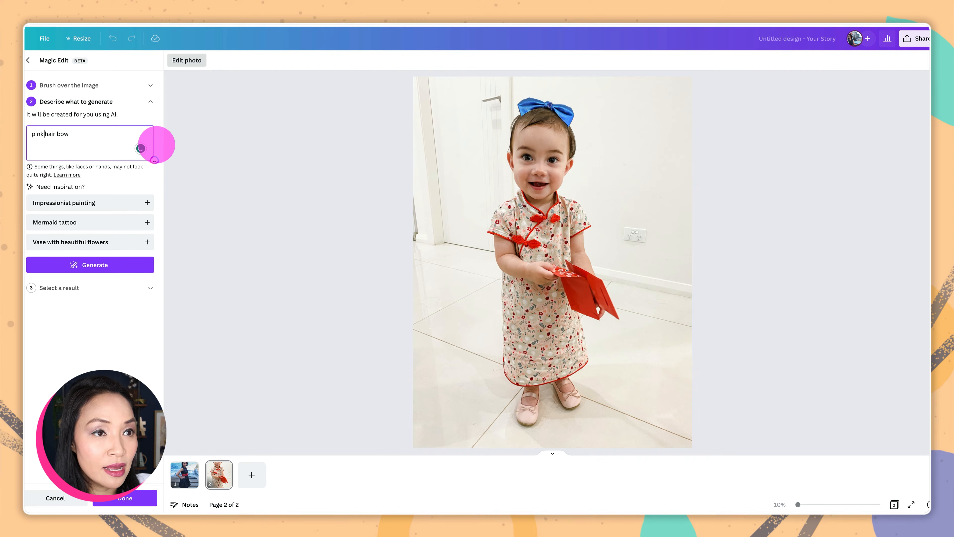
click(117, 266)
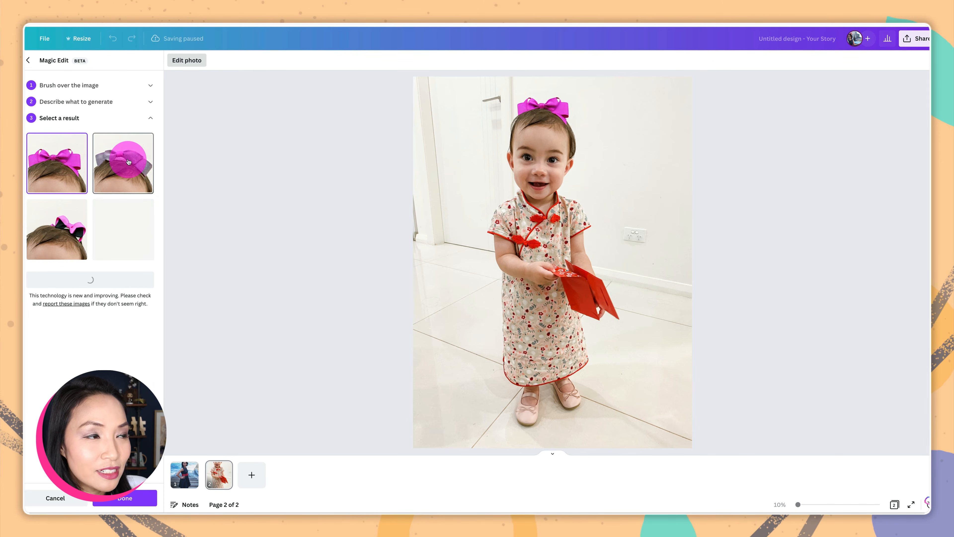
click(128, 162)
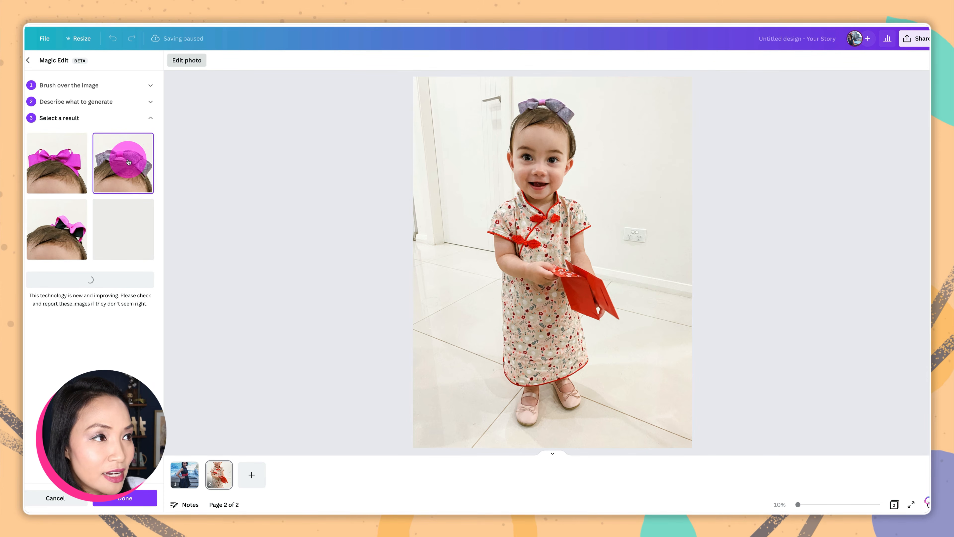
click(112, 230)
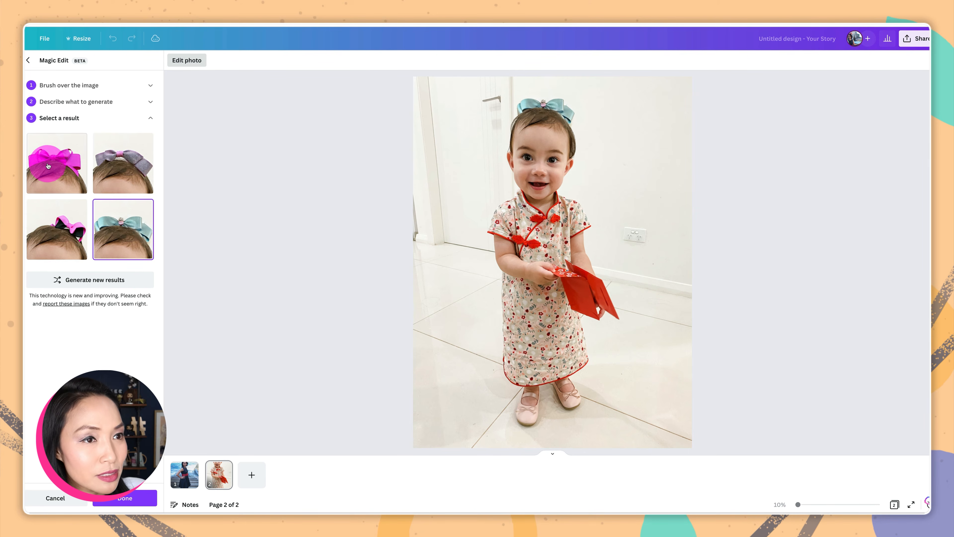
click(49, 166)
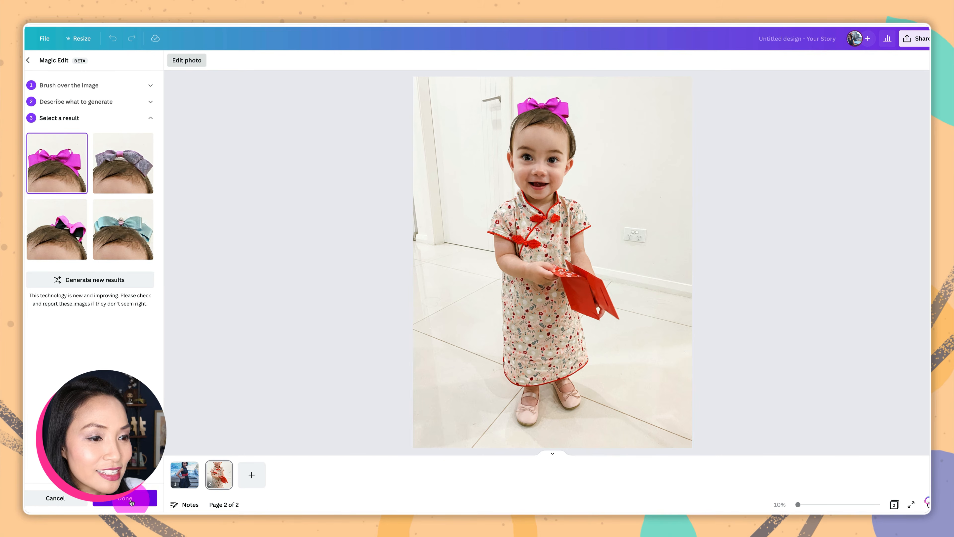
click(124, 498)
key(Escape)
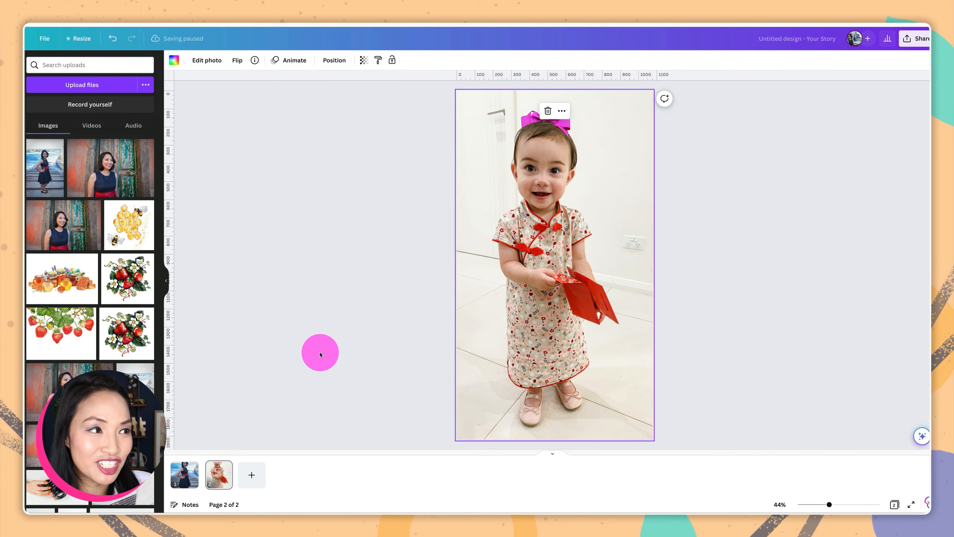
click(745, 274)
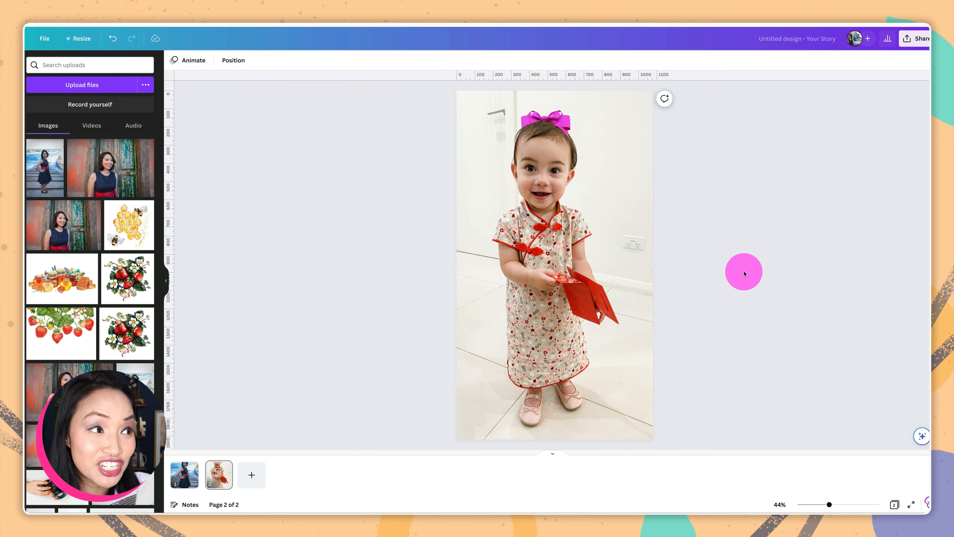